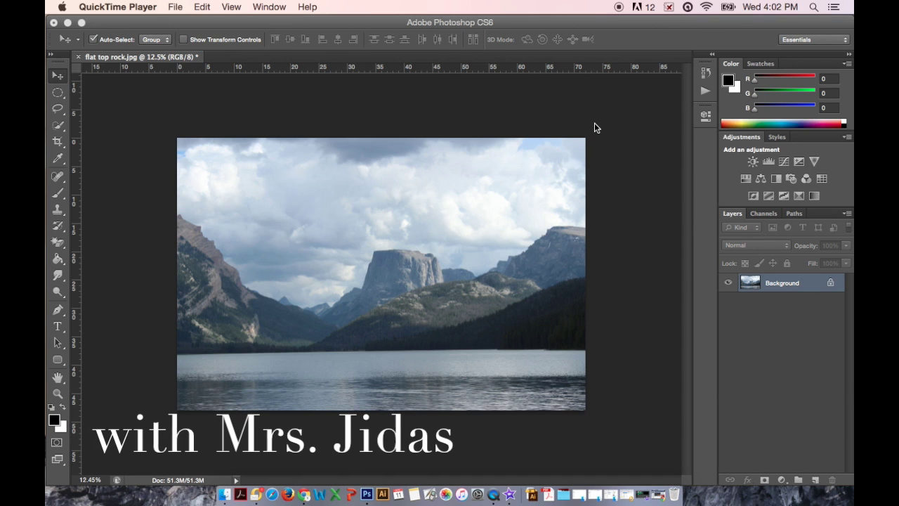
Duplicate the Background layer into a Background copy layer above the original.
{"action": "left_click", "coordinate": [797, 281]}
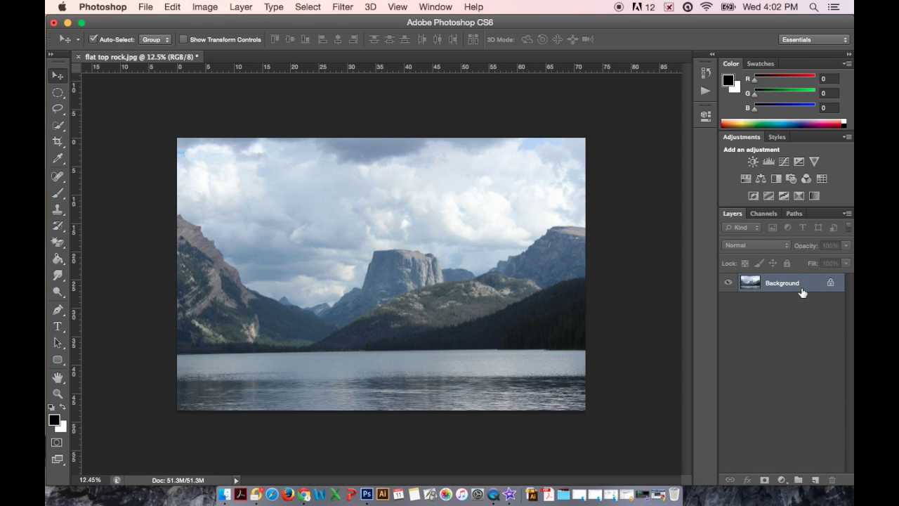
{"action": "left_click_drag", "start_coordinate": [802, 293], "coordinate": [814, 479]}
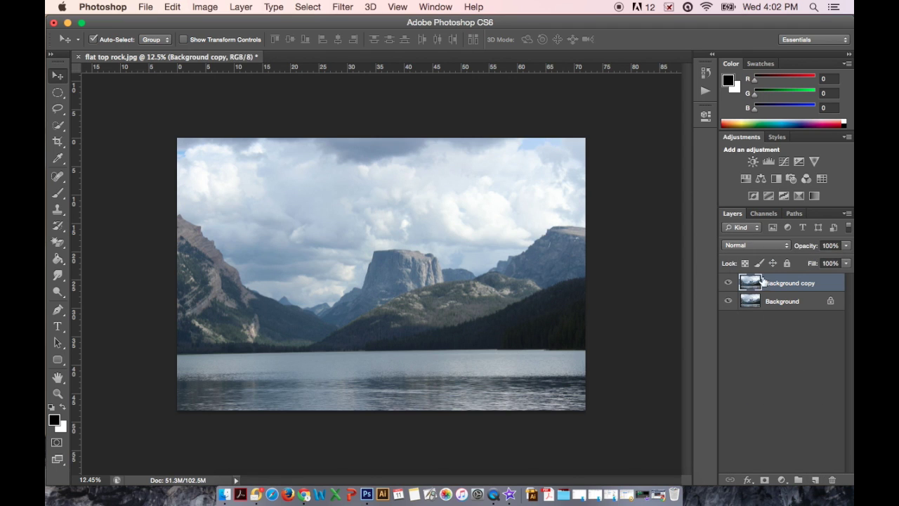
{"action": "left_click", "coordinate": [205, 7]}
Convert Background copy to black and white with Cyans at 36% and Blues at -35%.
{"action": "mouse_move", "coordinate": [219, 49]}
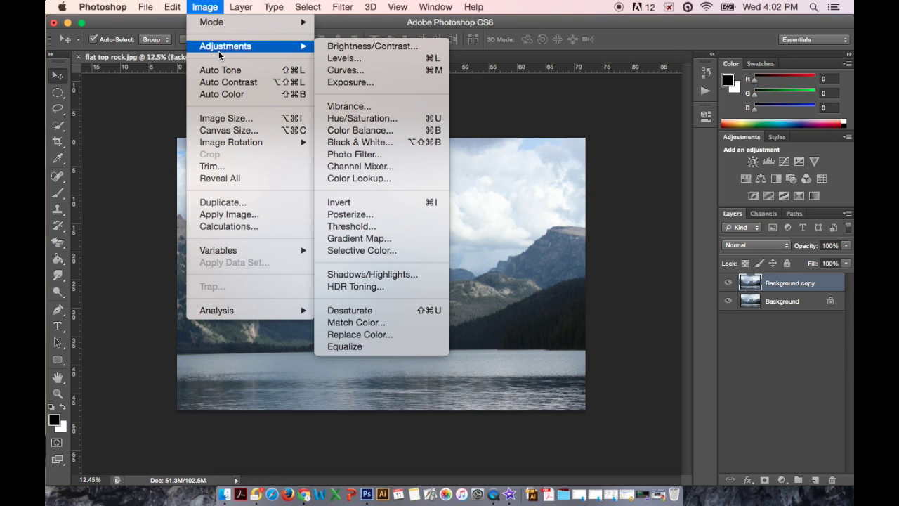
{"action": "left_click", "coordinate": [389, 143]}
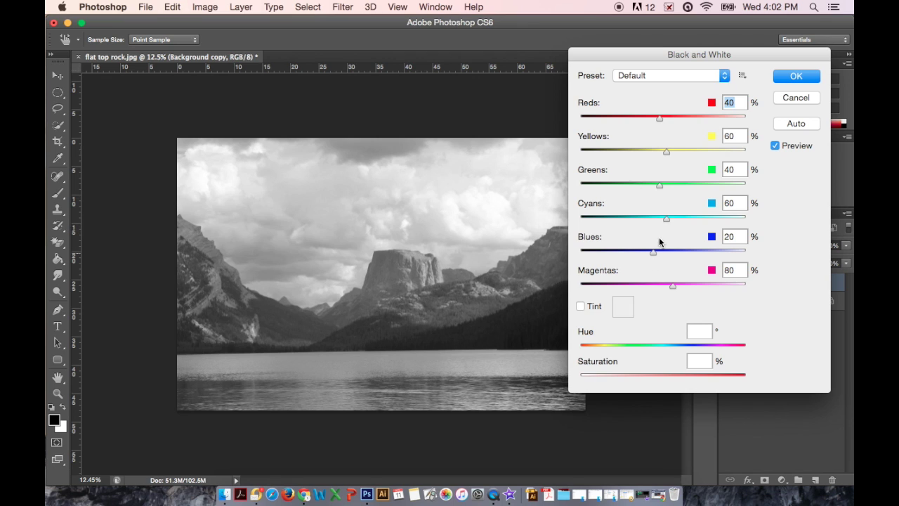
{"action": "left_click_drag", "start_coordinate": [666, 221], "coordinate": [608, 222]}
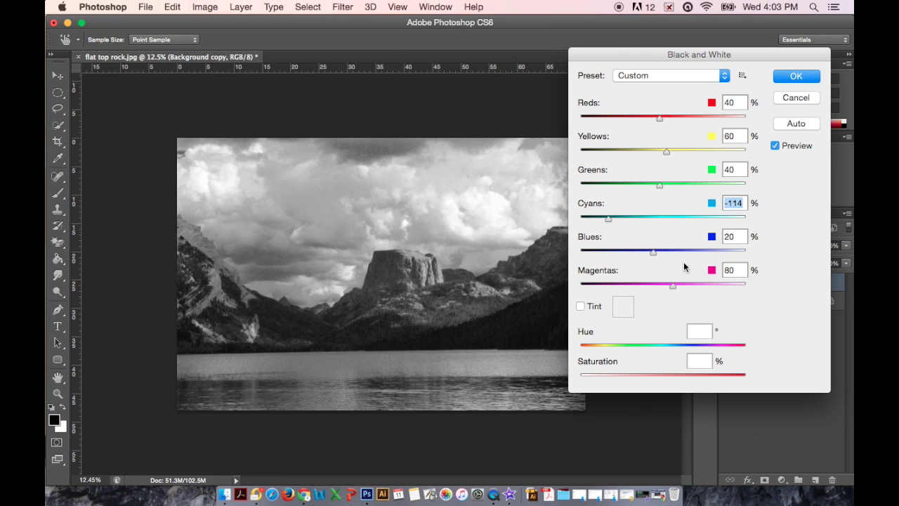
{"action": "left_click_drag", "start_coordinate": [608, 218], "coordinate": [658, 218]}
{"action": "mouse_move", "coordinate": [652, 256]}
{"action": "left_mouse_down"}
{"action": "mouse_move", "coordinate": [597, 255]}
{"action": "mouse_move", "coordinate": [636, 260]}
{"action": "left_mouse_up"}
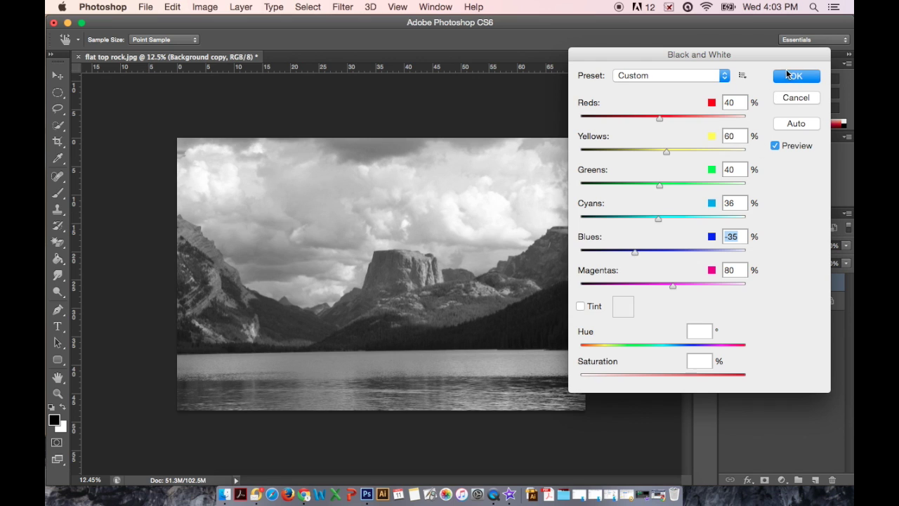
{"action": "left_click", "coordinate": [787, 74]}
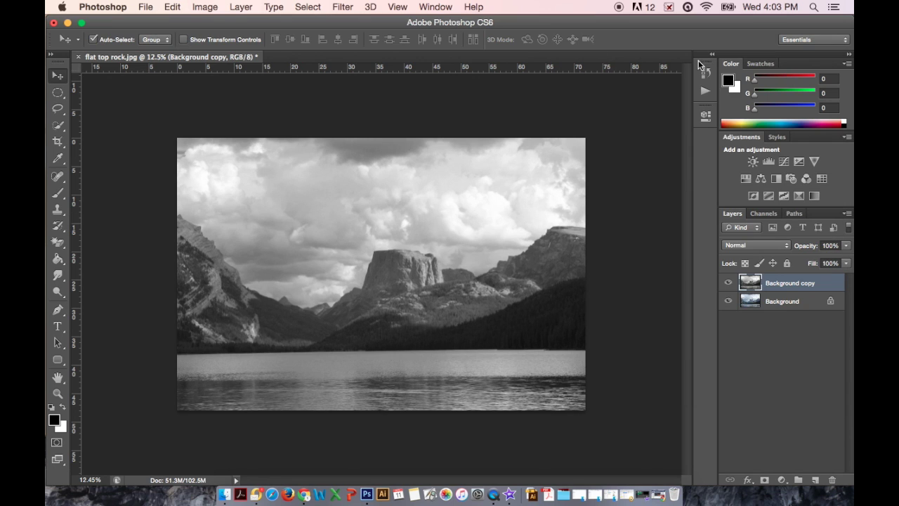
{"action": "left_click", "coordinate": [204, 9]}
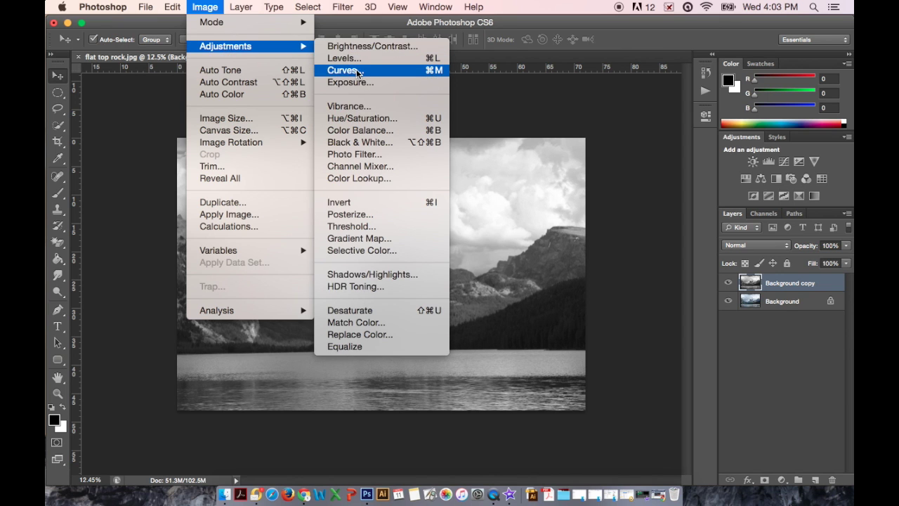
Apply an S-shaped Curves adjustment that lowers the shadows and lifts the highlights.
{"action": "left_click", "coordinate": [343, 70]}
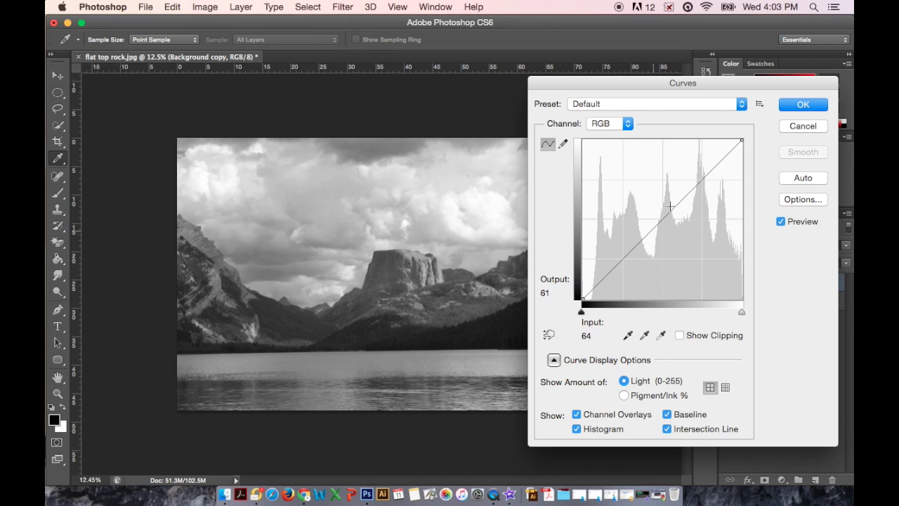
{"action": "left_click", "coordinate": [617, 264]}
{"action": "left_click_drag", "start_coordinate": [619, 268], "coordinate": [614, 286]}
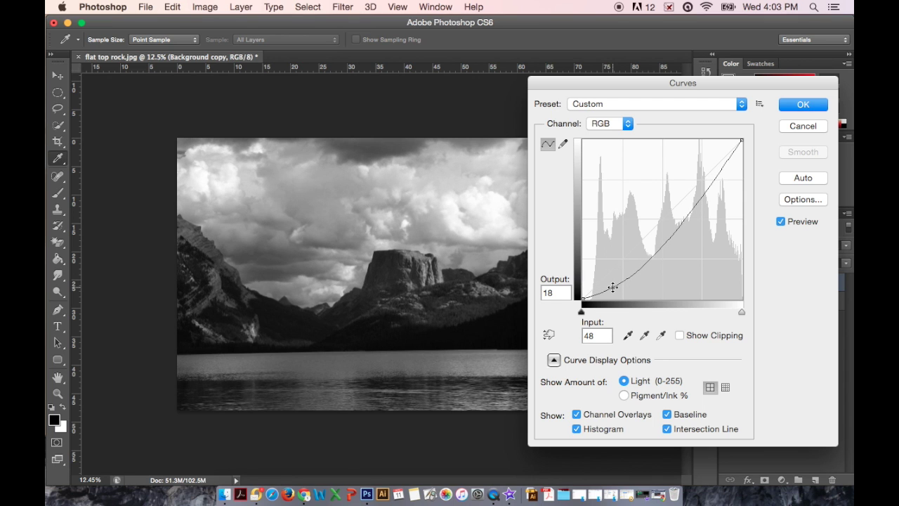
{"action": "left_click_drag", "start_coordinate": [718, 175], "coordinate": [713, 161]}
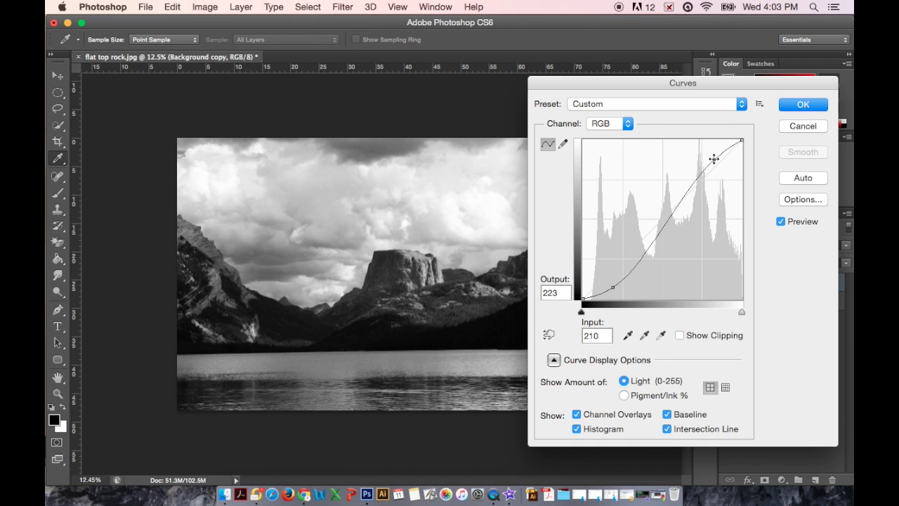
{"action": "left_click_drag", "start_coordinate": [713, 160], "coordinate": [714, 157]}
{"action": "left_click", "coordinate": [784, 105]}
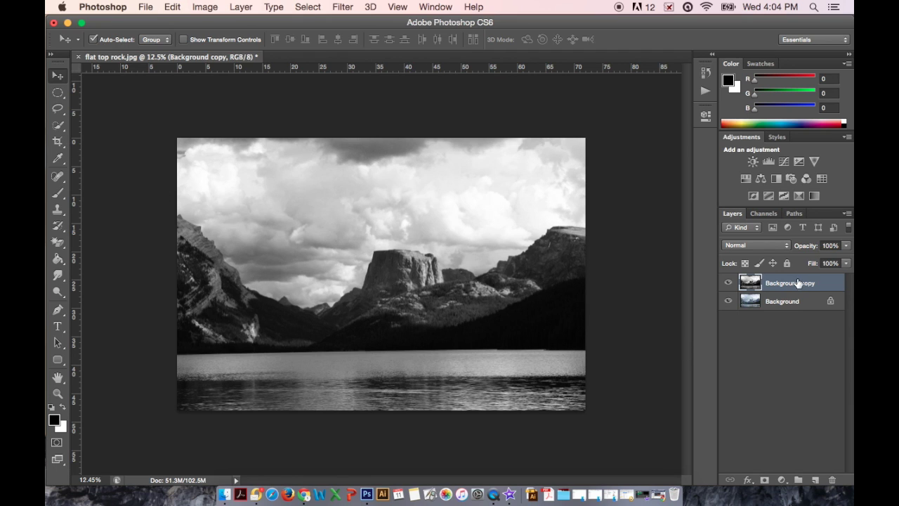
Duplicate Background copy as Background copy 2 and apply High Pass at 129.5-pixel radius.
{"action": "left_click_drag", "start_coordinate": [797, 283], "coordinate": [819, 476]}
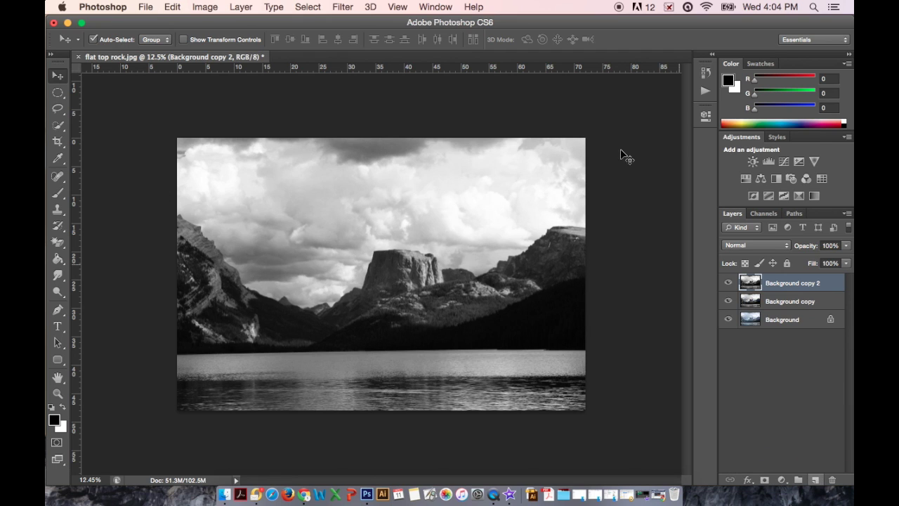
{"action": "left_click", "coordinate": [345, 8]}
{"action": "mouse_move", "coordinate": [400, 252]}
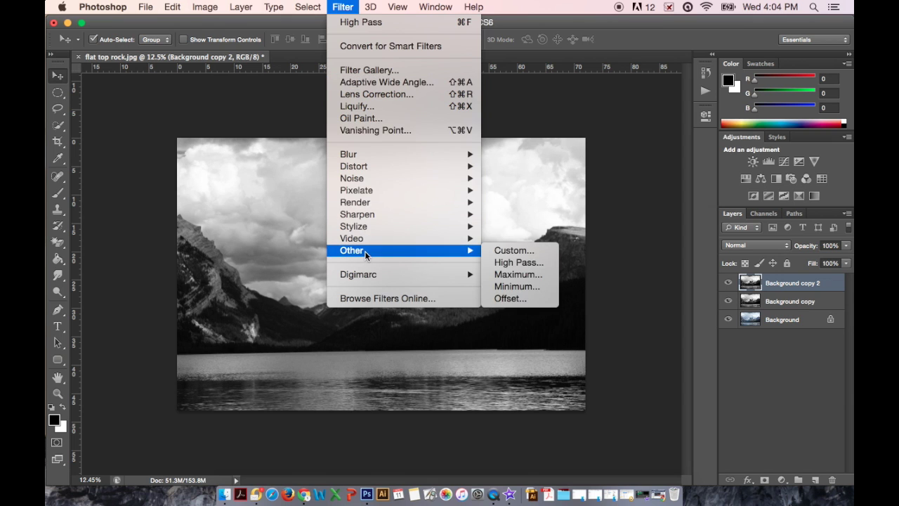
{"action": "left_click", "coordinate": [525, 262]}
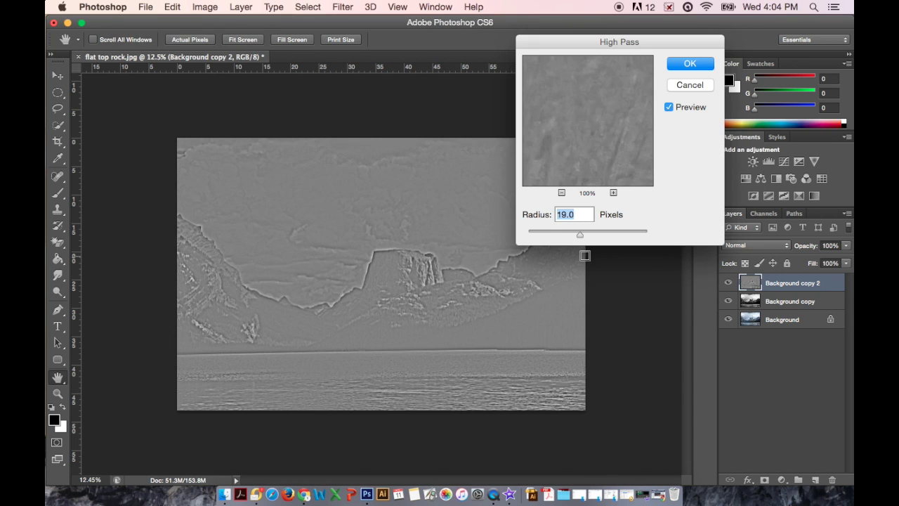
{"action": "left_click", "coordinate": [580, 236]}
{"action": "mouse_move", "coordinate": [580, 236]}
{"action": "left_mouse_down"}
{"action": "mouse_move", "coordinate": [611, 236]}
{"action": "mouse_move", "coordinate": [534, 235]}
{"action": "mouse_move", "coordinate": [582, 238]}
{"action": "left_mouse_up"}
{"action": "left_click", "coordinate": [690, 63]}
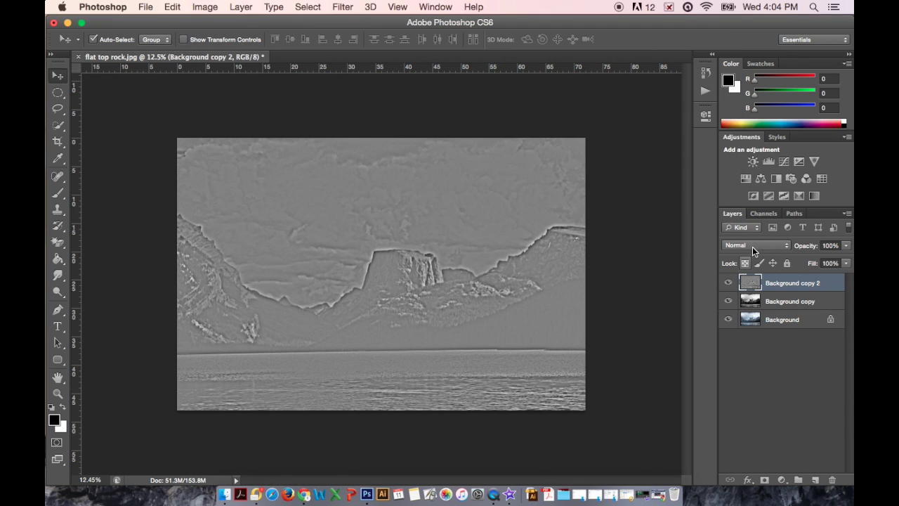
Set Background copy 2 to Overlay blend mode and toggle its visibility to compare.
{"action": "left_click", "coordinate": [755, 246]}
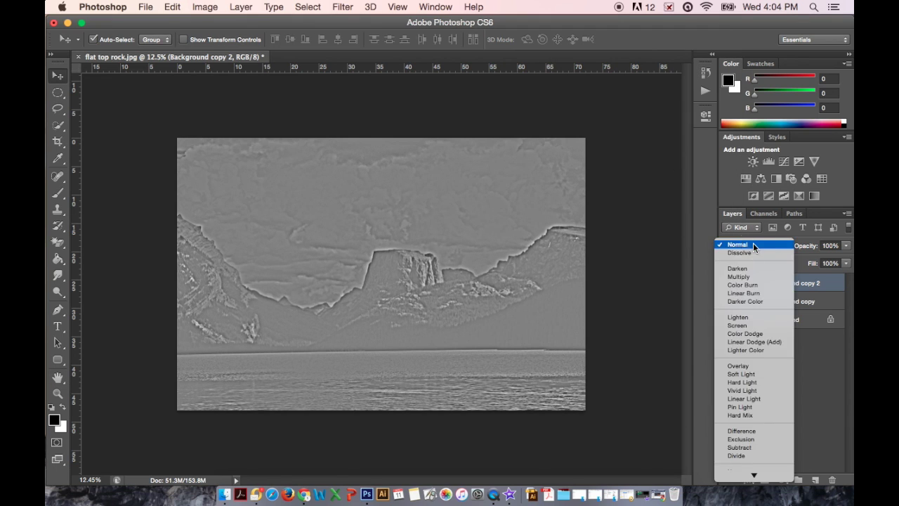
{"action": "left_click", "coordinate": [747, 366]}
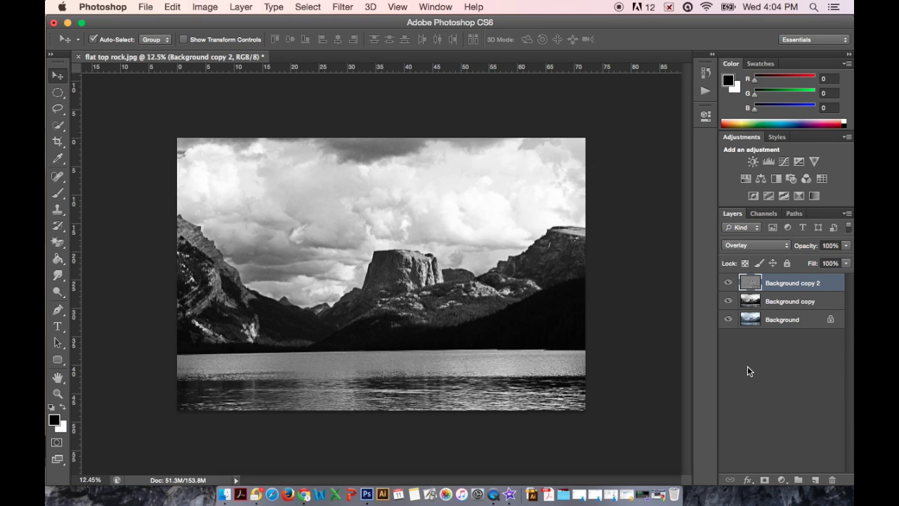
{"action": "left_click", "coordinate": [728, 283]}
{"action": "left_click", "coordinate": [729, 283]}
{"action": "left_click", "coordinate": [728, 283]}
{"action": "left_click", "coordinate": [728, 283]}
{"action": "left_click", "coordinate": [147, 8]}
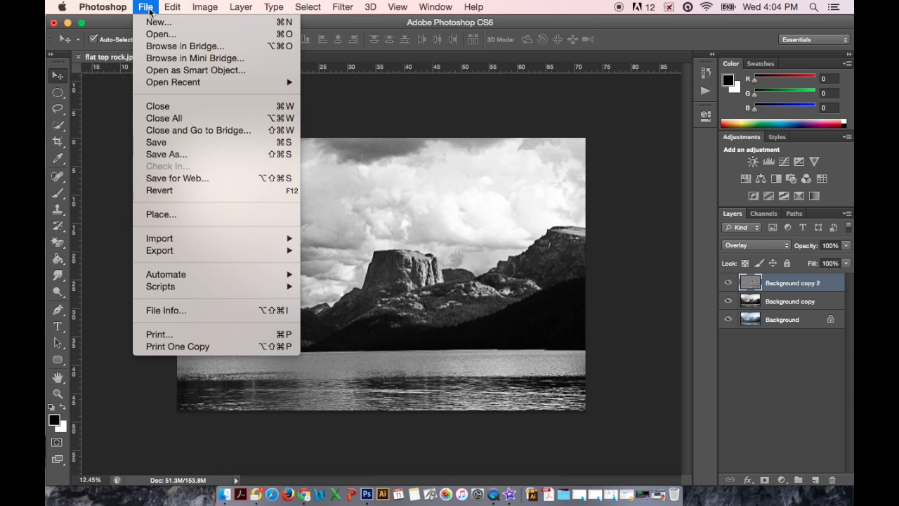
Save the image on the Desktop as JPEG 'flat top rock copy.jpg' at High quality 8.
{"action": "left_click", "coordinate": [204, 154]}
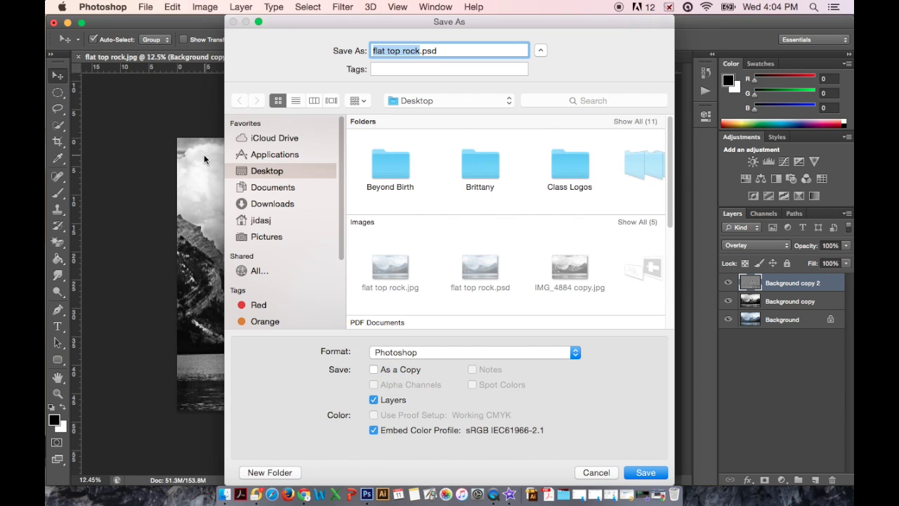
{"action": "left_click", "coordinate": [413, 355]}
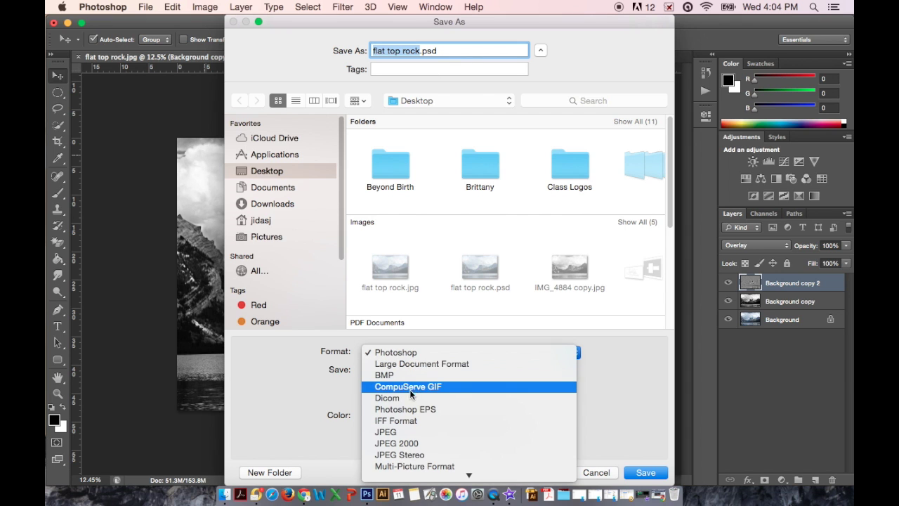
{"action": "left_click", "coordinate": [404, 432]}
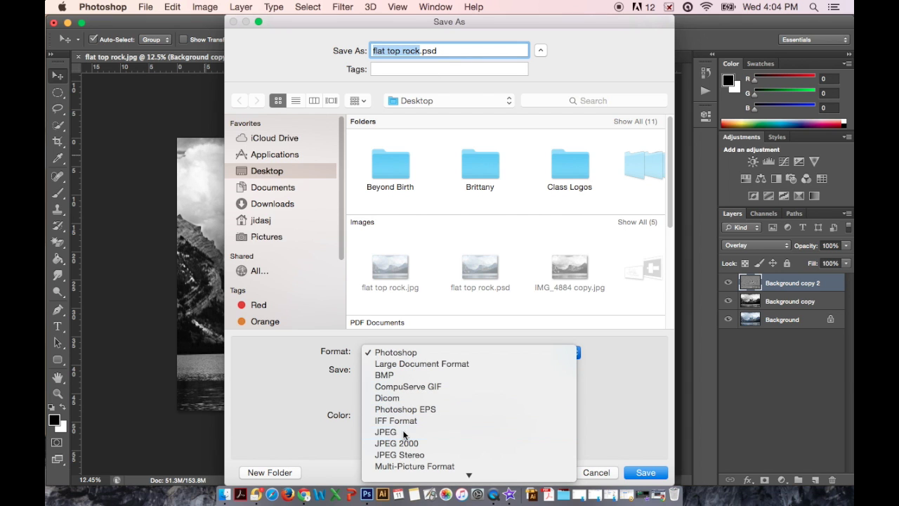
{"action": "left_click", "coordinate": [644, 471]}
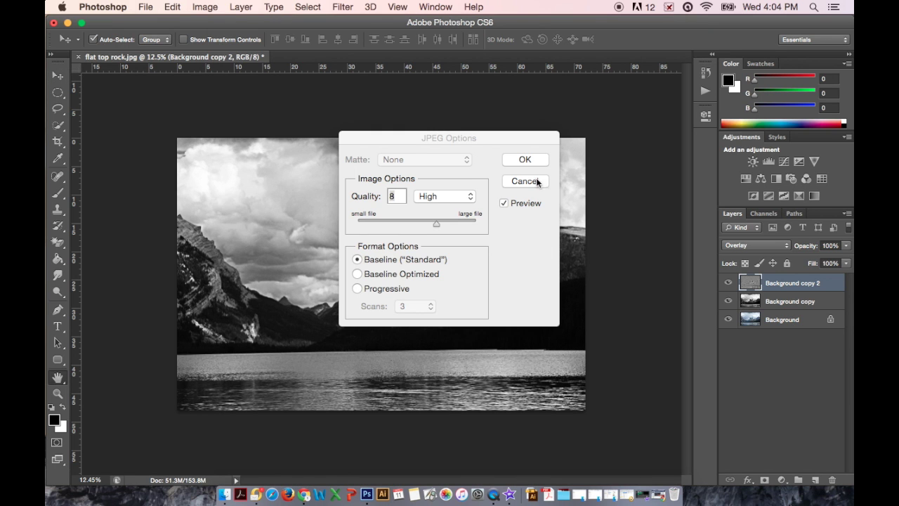
{"action": "left_click", "coordinate": [525, 160]}
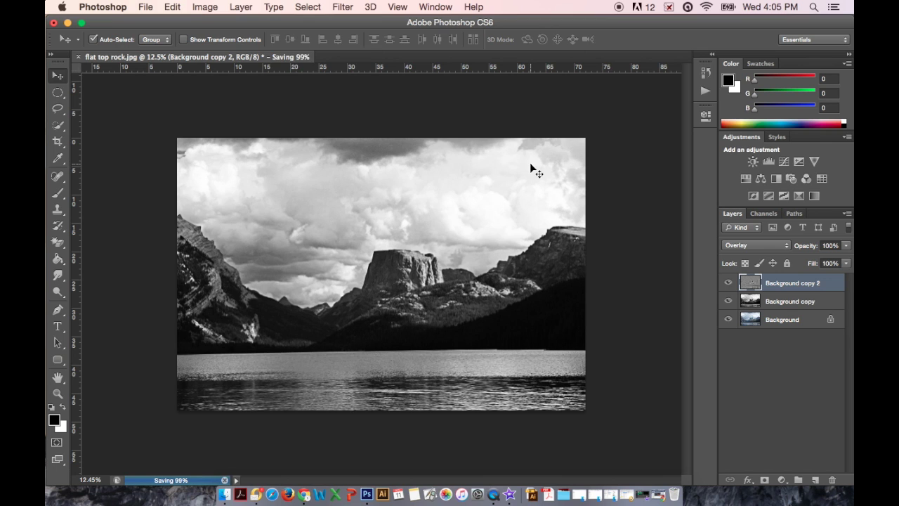